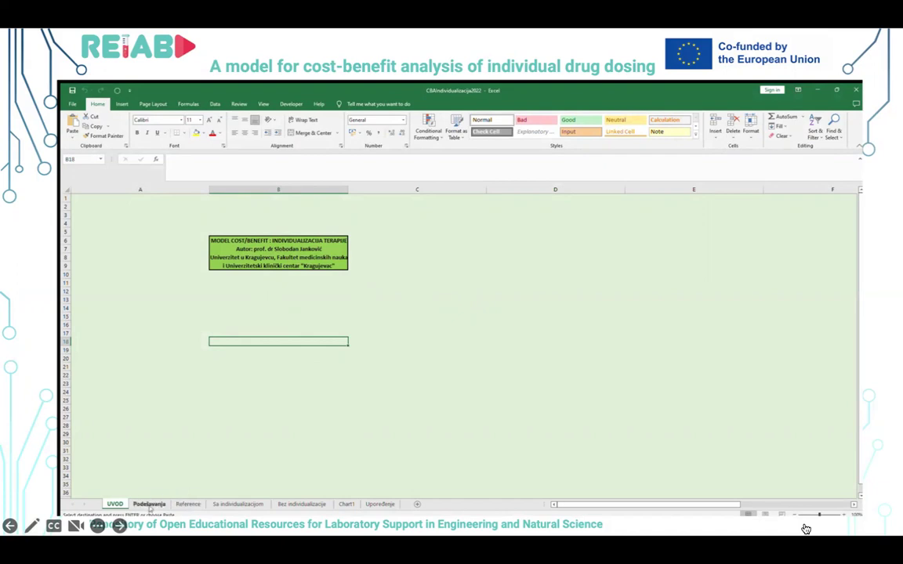
Switch to the Podešavanja sheet showing the RSD 25,835,796.00 initial investment in D15.
{"action": "left_click", "coordinate": [149, 504]}
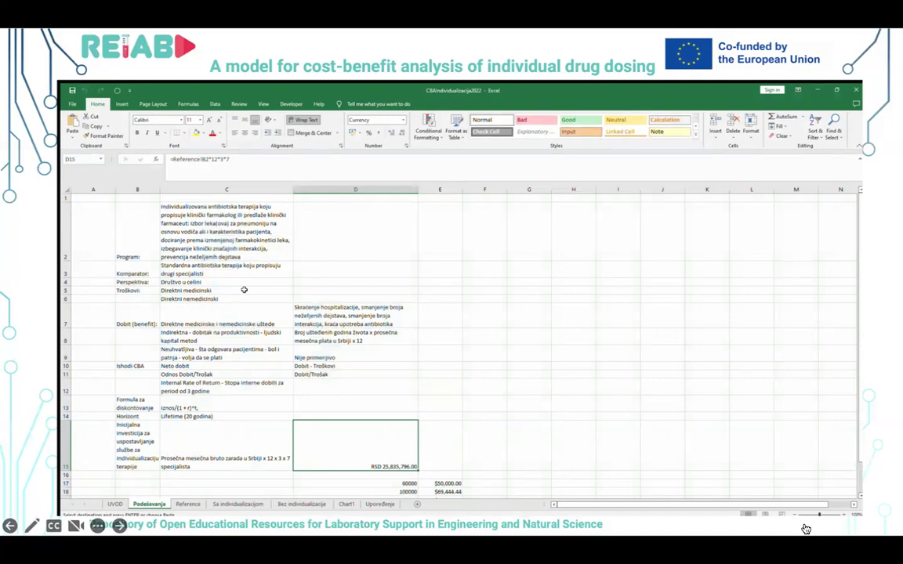
{"action": "left_click", "coordinate": [232, 317]}
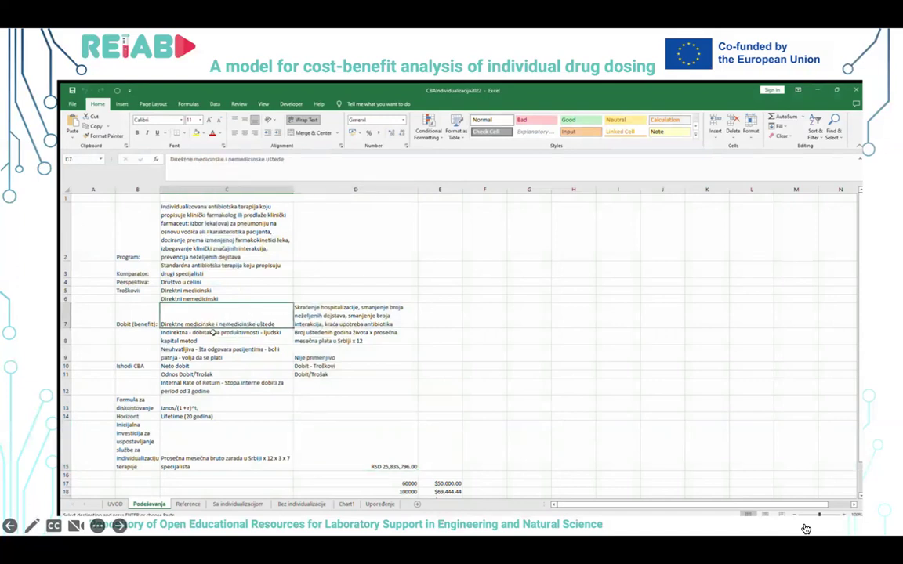
{"action": "left_click", "coordinate": [214, 338]}
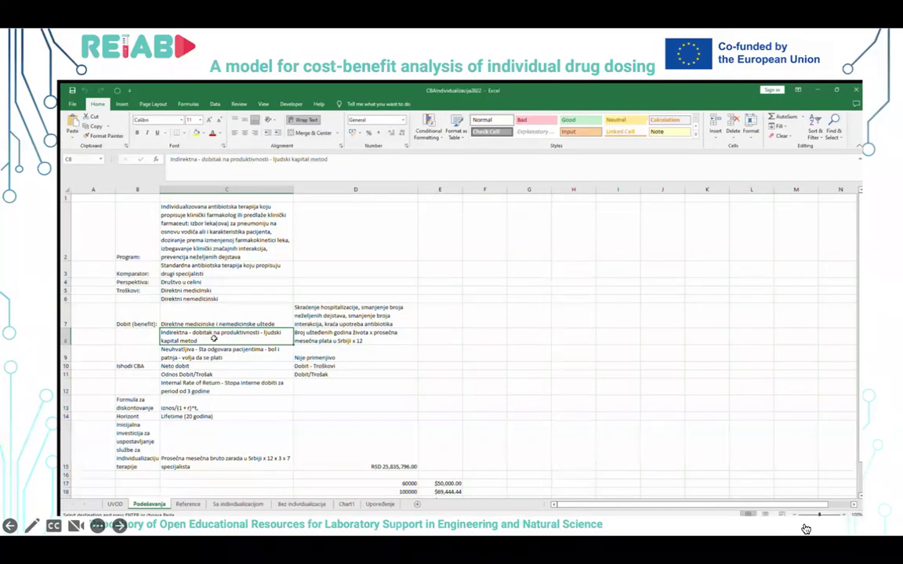
{"action": "left_click", "coordinate": [215, 353]}
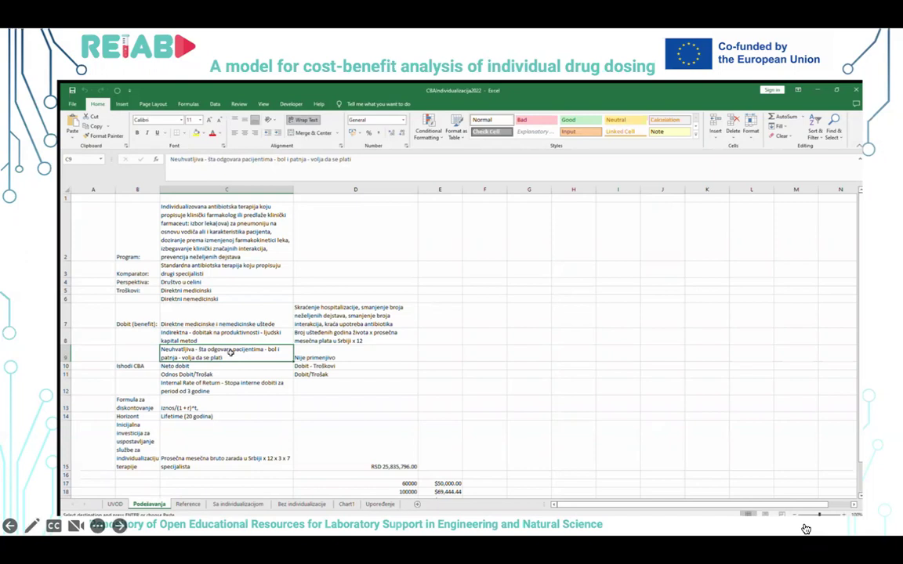
{"action": "left_click", "coordinate": [219, 366]}
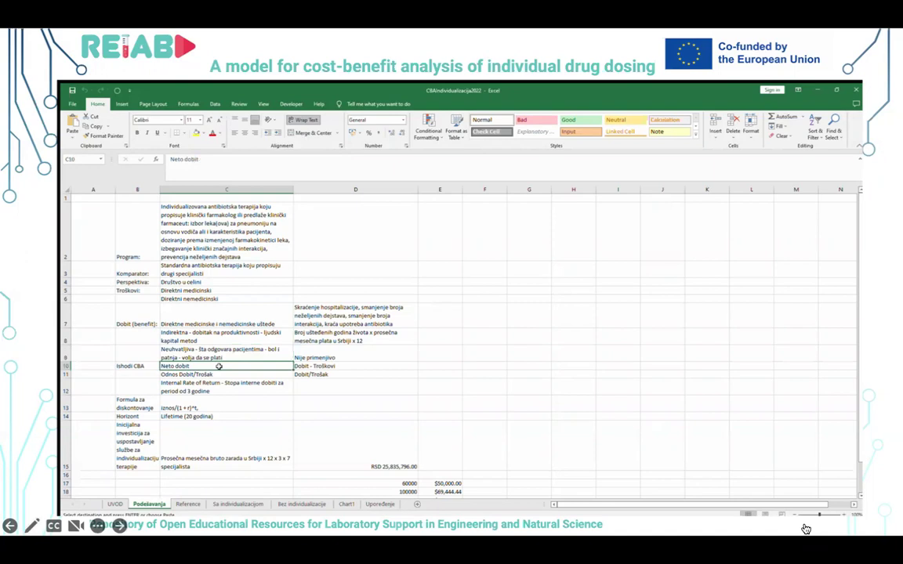
{"action": "left_click", "coordinate": [223, 375]}
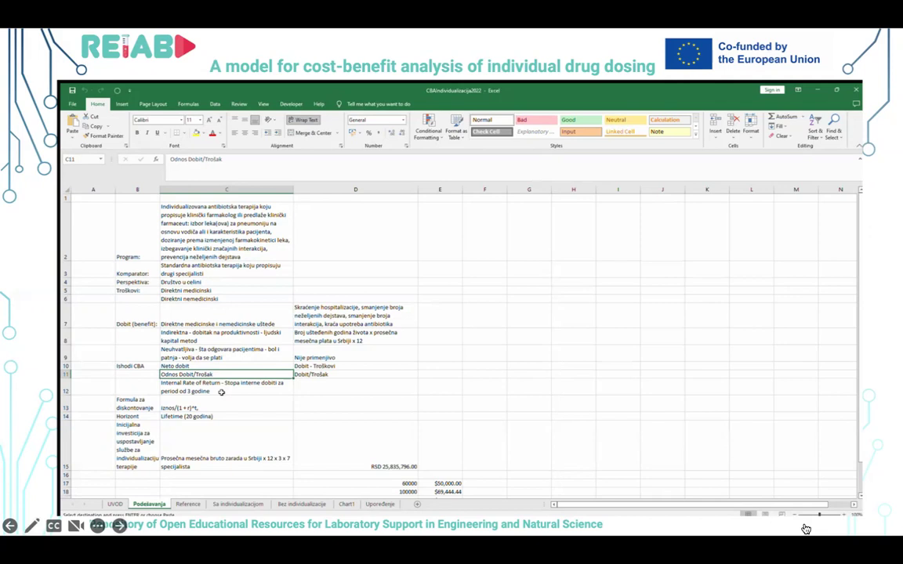
{"action": "left_click", "coordinate": [225, 403]}
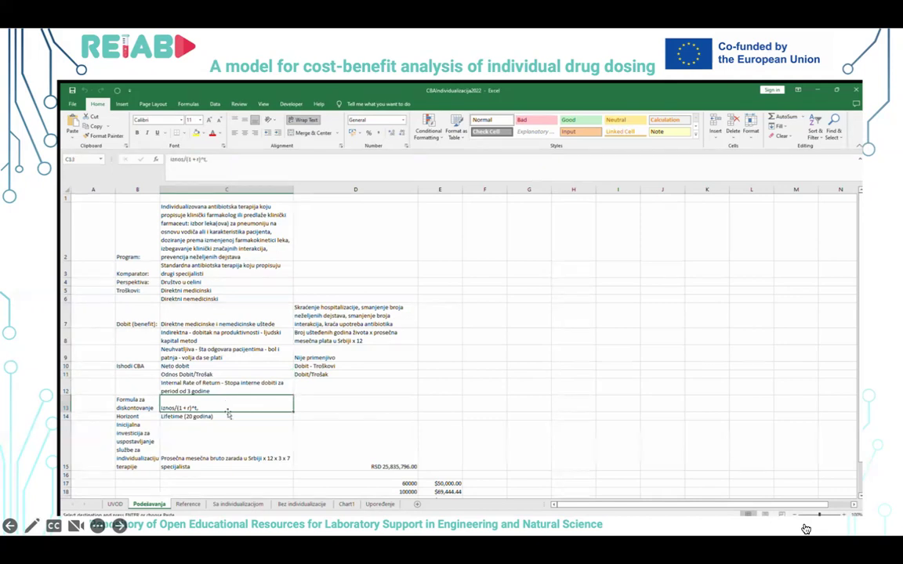
{"action": "left_click", "coordinate": [233, 416]}
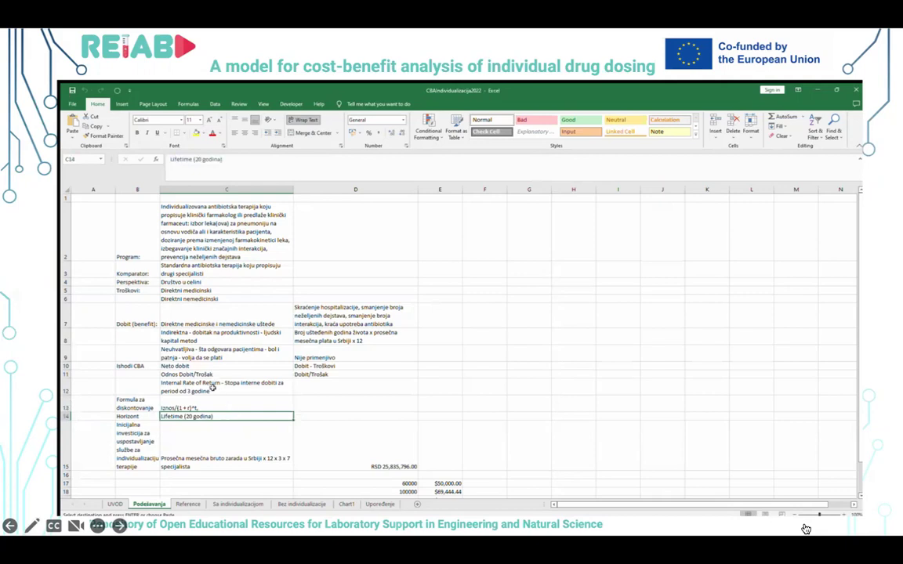
{"action": "left_click", "coordinate": [233, 451]}
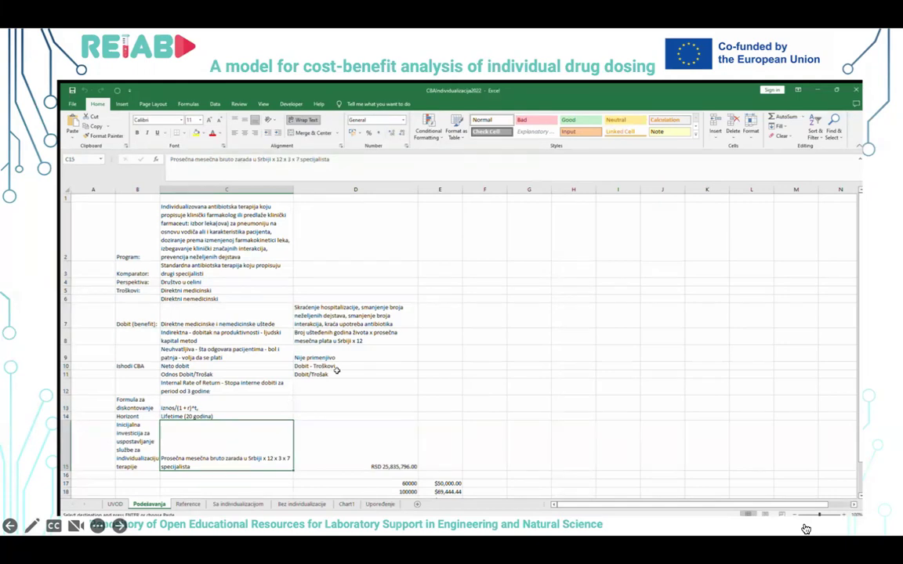
Check the shortened-hospitalization benefit in D7 and the saved life-years benefit in D8.
{"action": "left_click", "coordinate": [356, 316]}
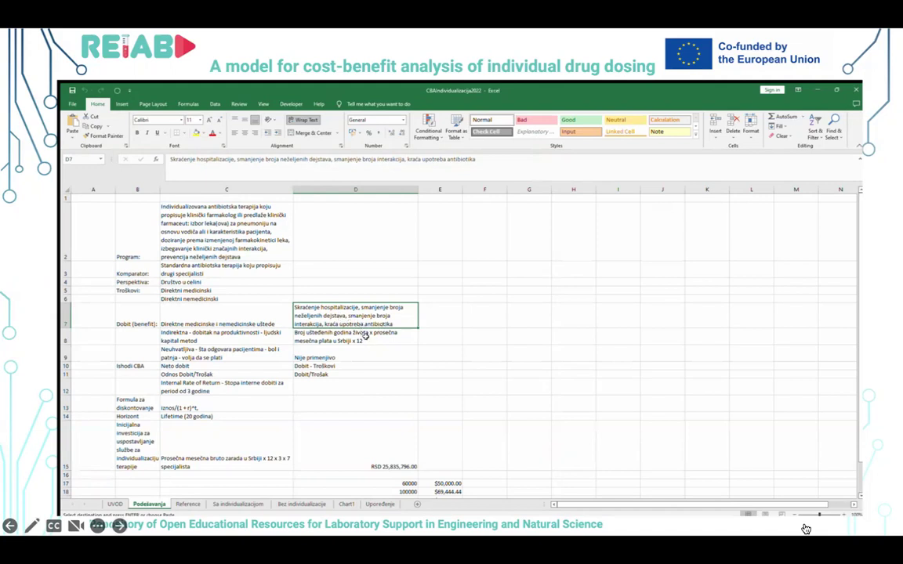
{"action": "left_click", "coordinate": [370, 336]}
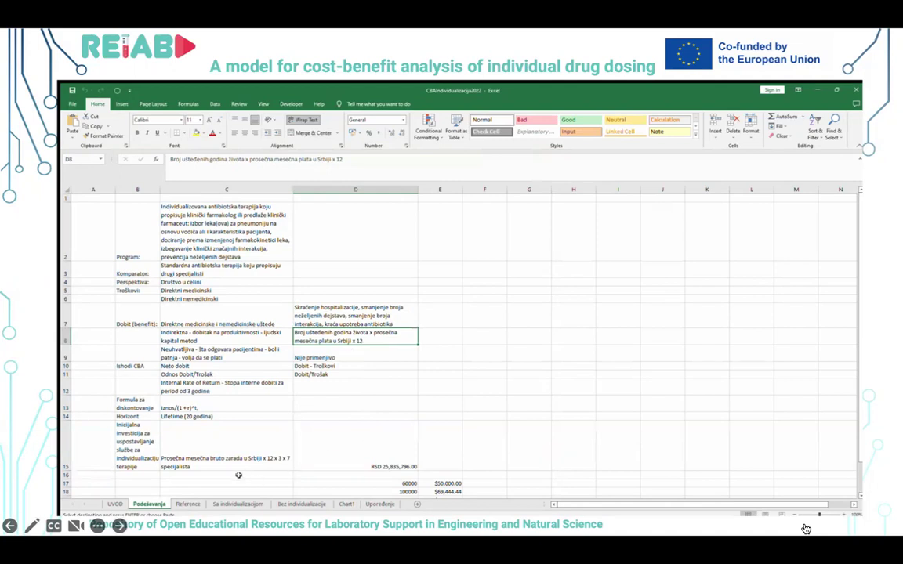
{"action": "scroll", "coordinate": [234, 479], "scroll_direction": "down", "scroll_amount": 1}
{"action": "scroll", "coordinate": [234, 479], "scroll_direction": "up", "scroll_amount": 1}
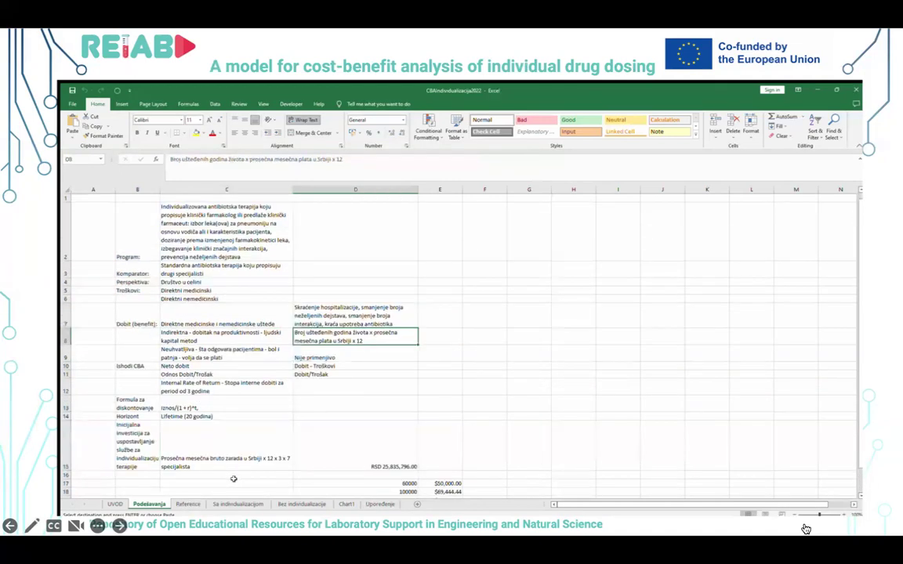
{"action": "left_click", "coordinate": [186, 504]}
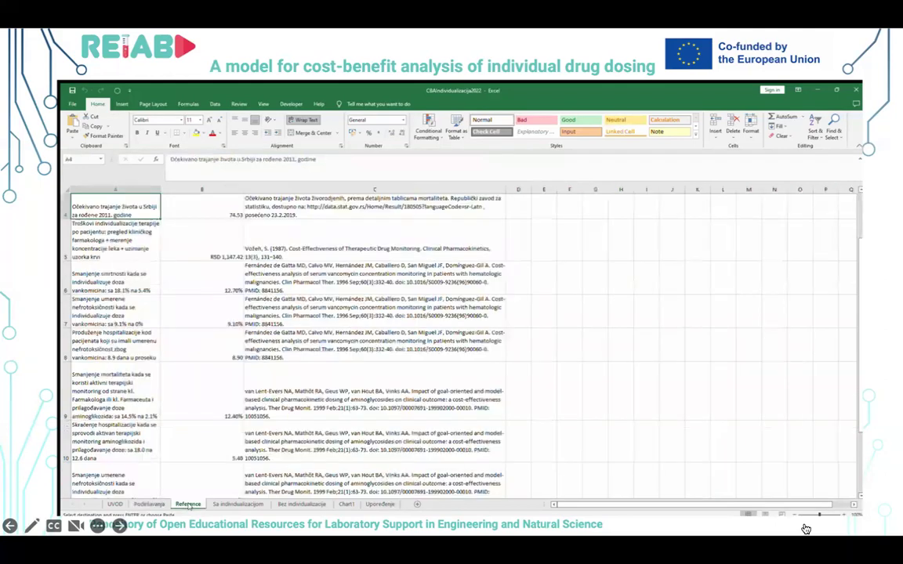
{"action": "scroll", "coordinate": [279, 246], "scroll_direction": "up", "scroll_amount": 1}
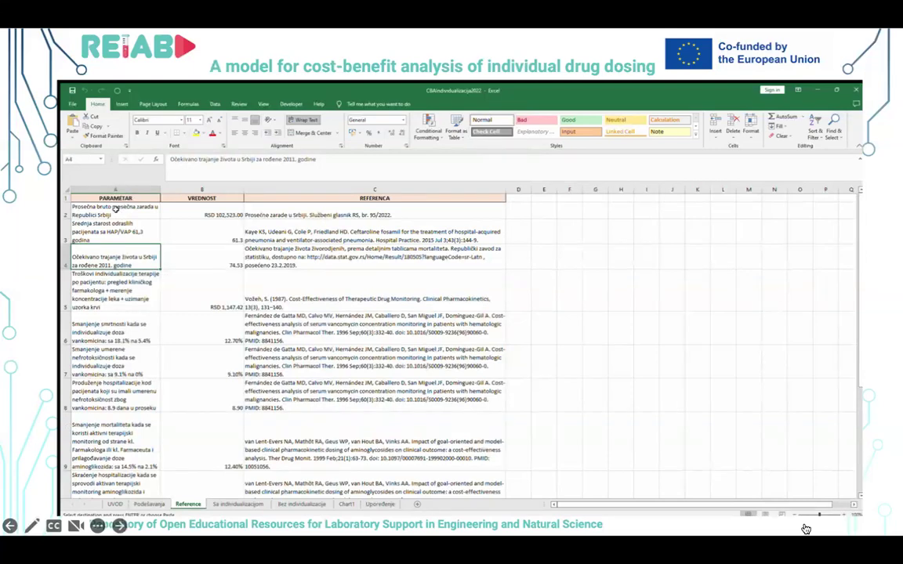
{"action": "left_click", "coordinate": [115, 211]}
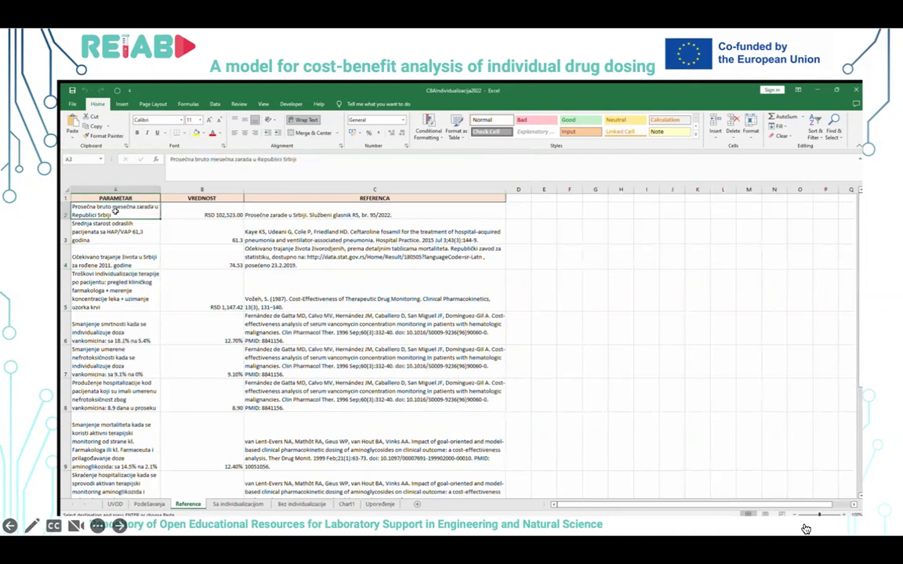
{"action": "left_click", "coordinate": [100, 232]}
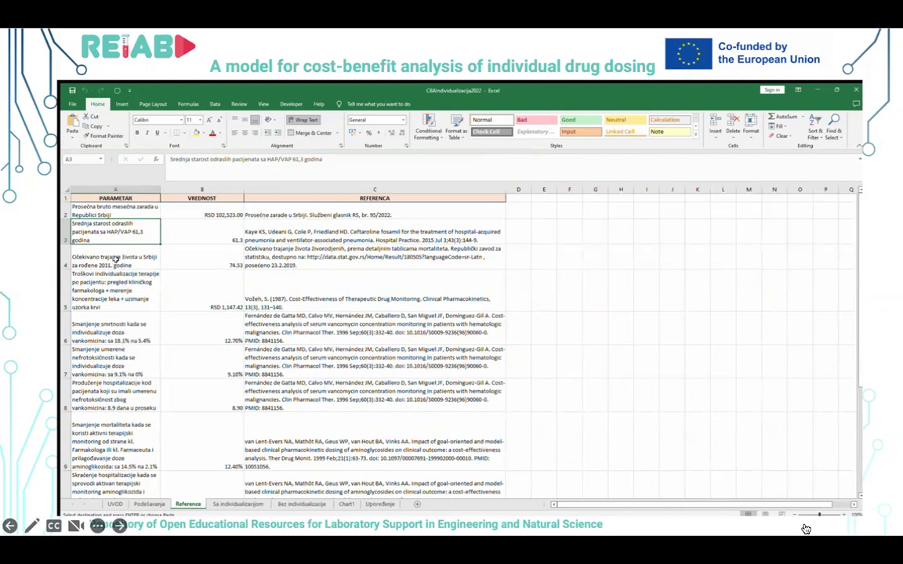
{"action": "left_click", "coordinate": [115, 260]}
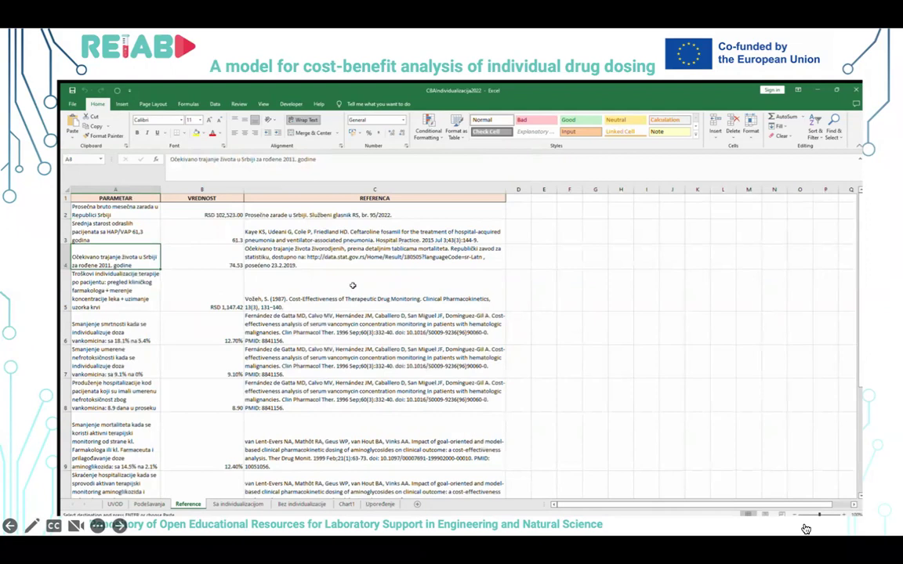
{"action": "scroll", "coordinate": [350, 290], "scroll_direction": "down", "scroll_amount": 3}
{"action": "scroll", "coordinate": [350, 290], "scroll_direction": "up", "scroll_amount": 3}
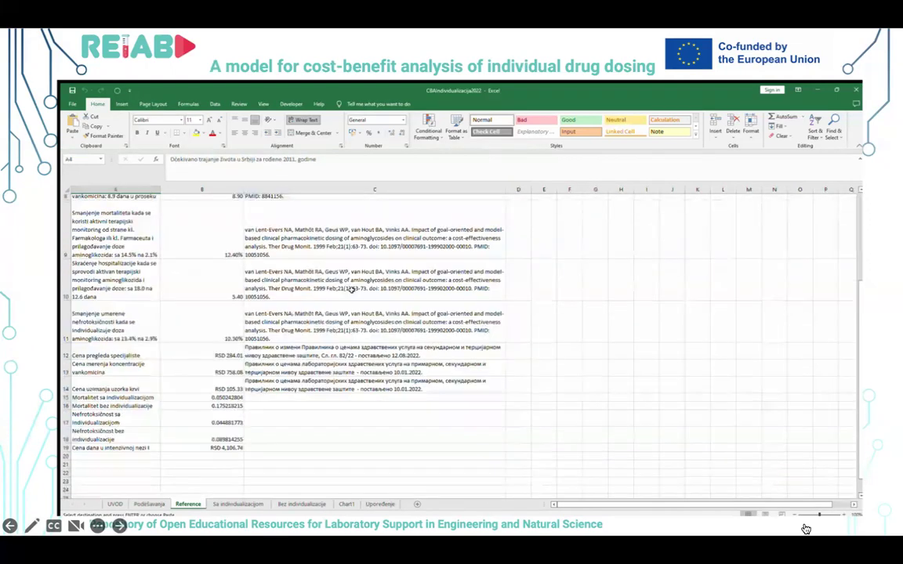
{"action": "scroll", "coordinate": [352, 290], "scroll_direction": "up", "scroll_amount": 2}
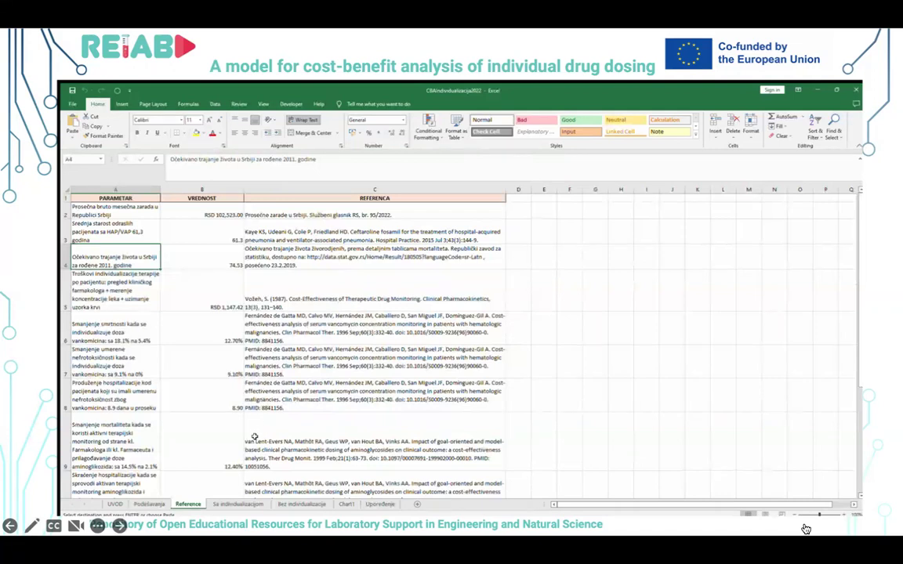
Compare the Sa individualizacijom and Bez individualizacije decision trees, ending on Sa individualizacijom.
{"action": "left_click", "coordinate": [250, 505]}
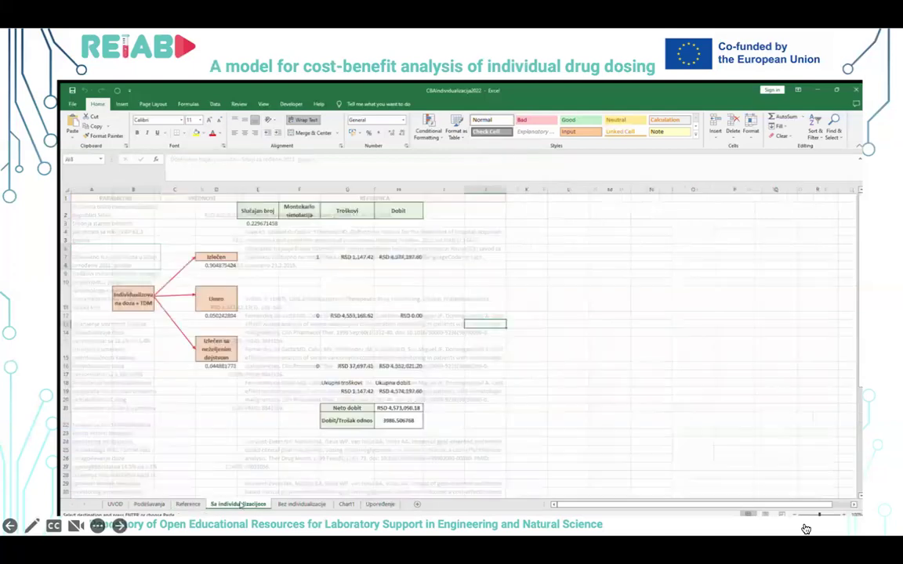
{"action": "left_click", "coordinate": [287, 505]}
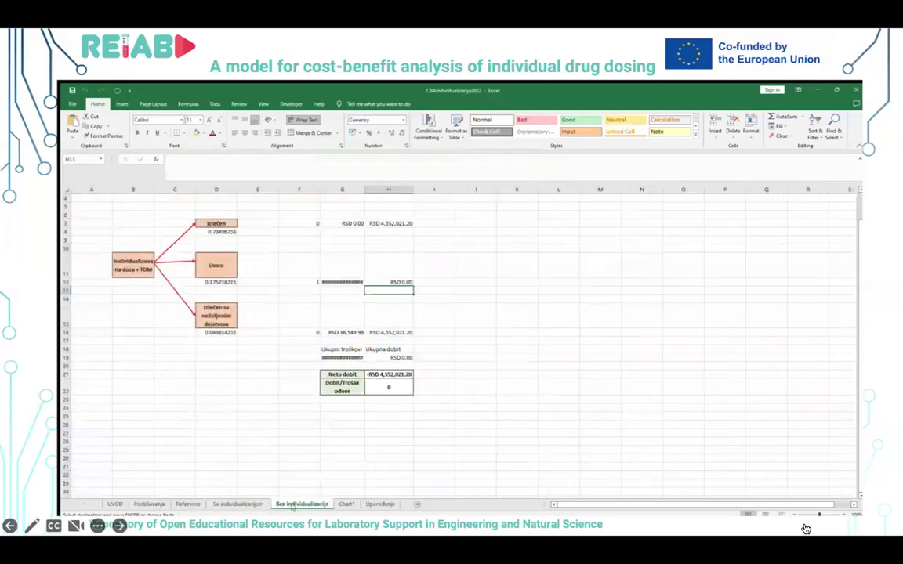
{"action": "left_click", "coordinate": [231, 504]}
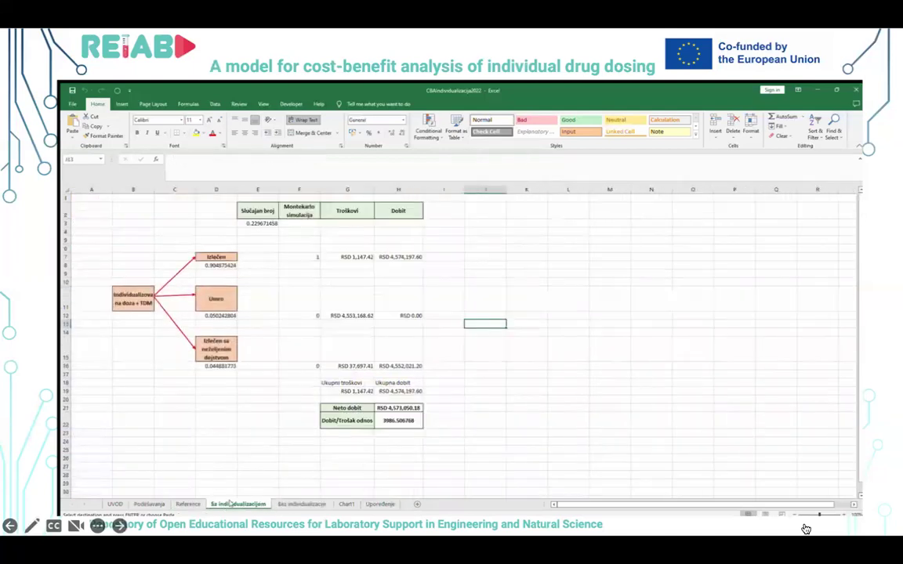
{"action": "left_click", "coordinate": [298, 505]}
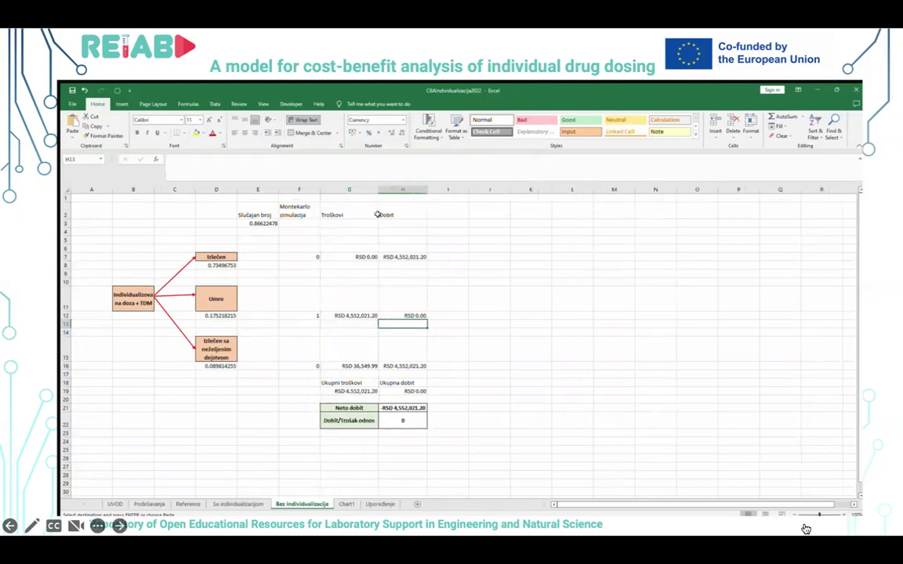
{"action": "left_click", "coordinate": [237, 505]}
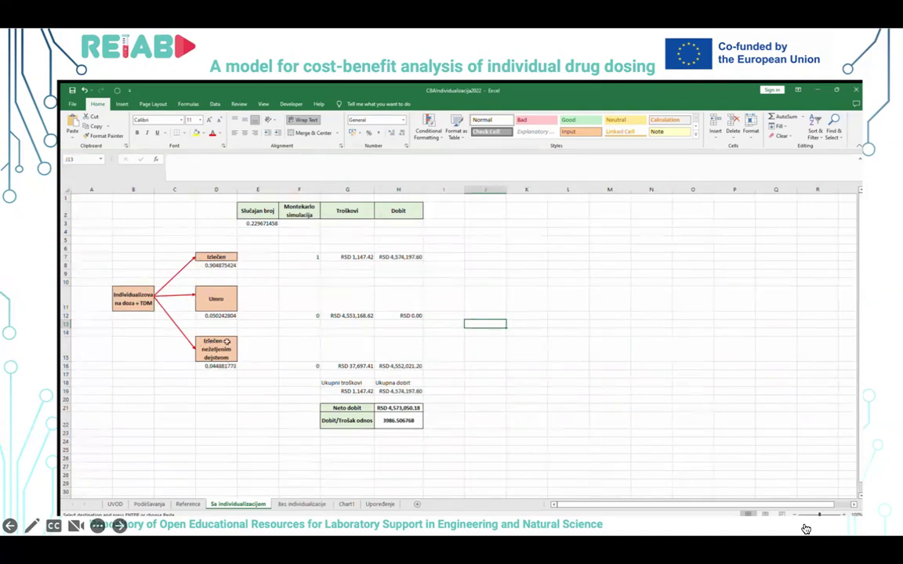
{"action": "left_click", "coordinate": [302, 504]}
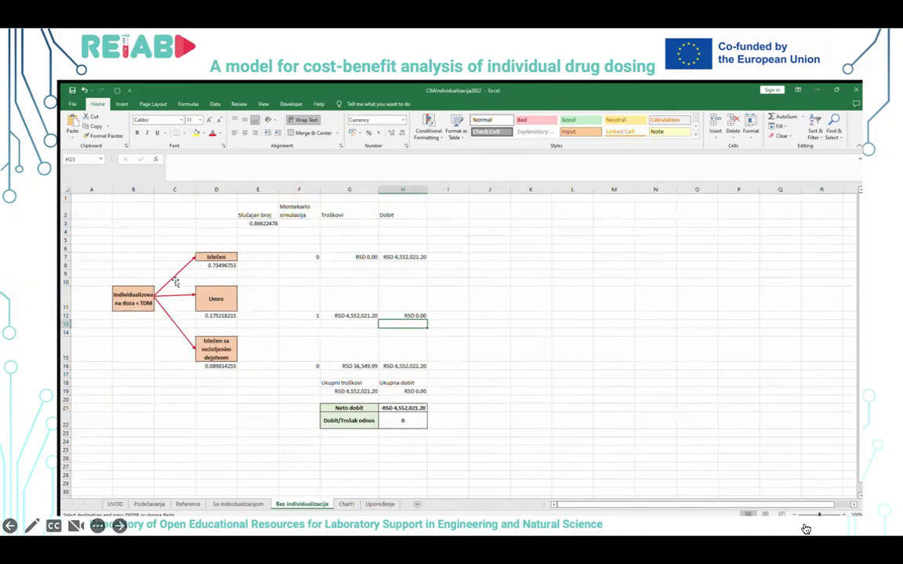
{"action": "left_click", "coordinate": [238, 504]}
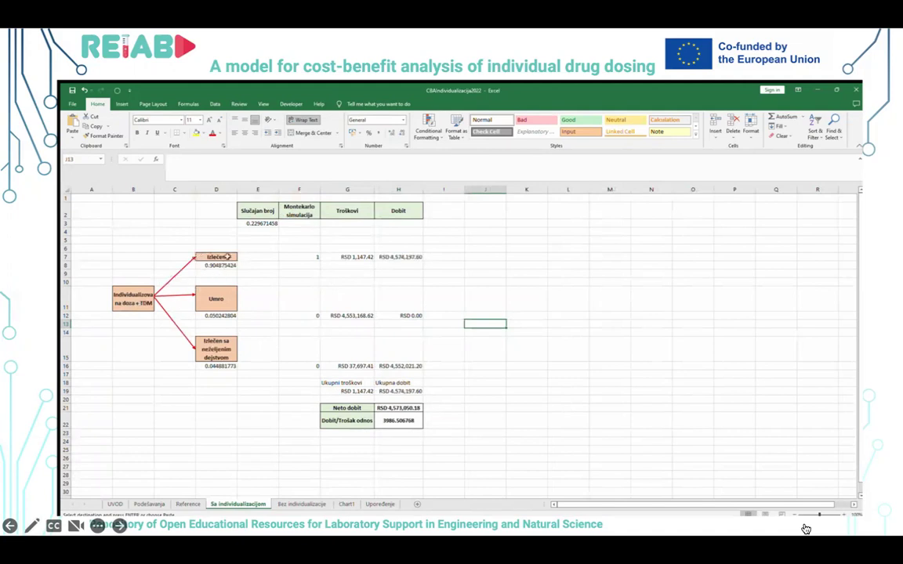
{"action": "left_click", "coordinate": [286, 504]}
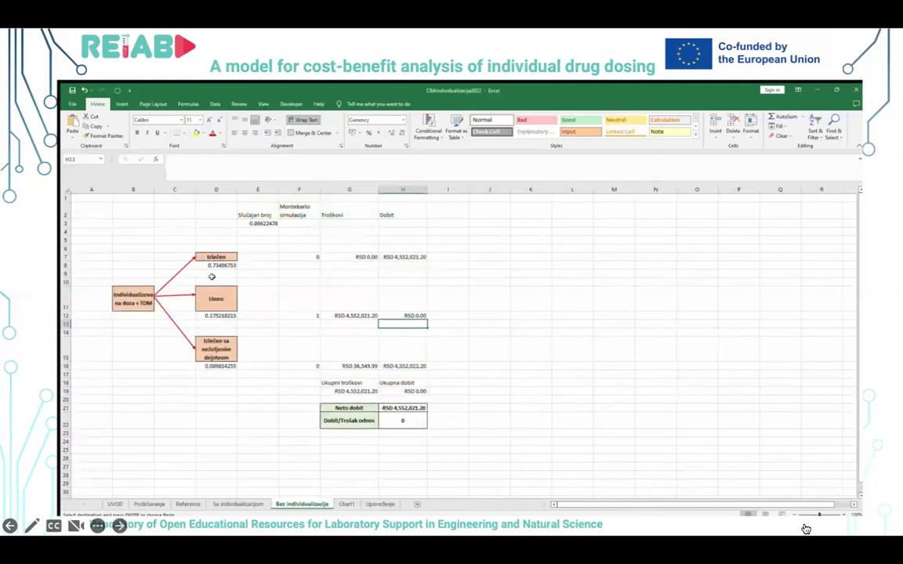
{"action": "left_click", "coordinate": [236, 504]}
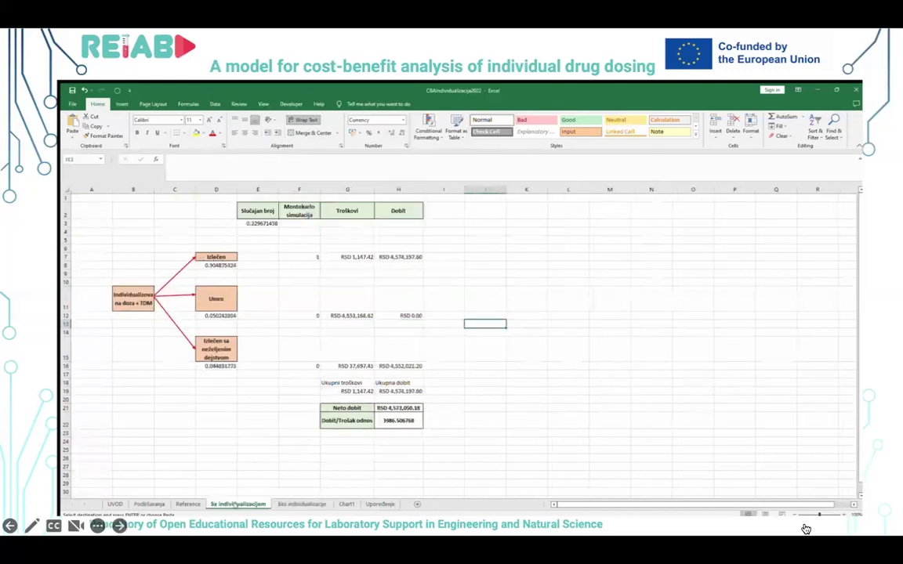